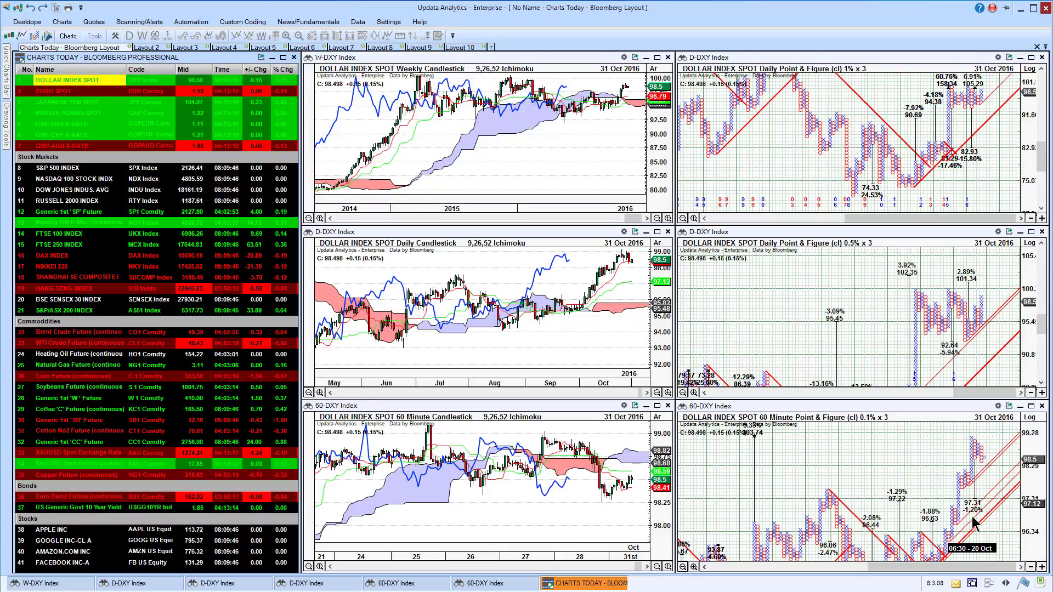
# Check the Dollar Index 60-minute Point & Figure chart and bring up the EURO SPOT charts to review its short-term trend
pyautogui.moveTo(972, 463)
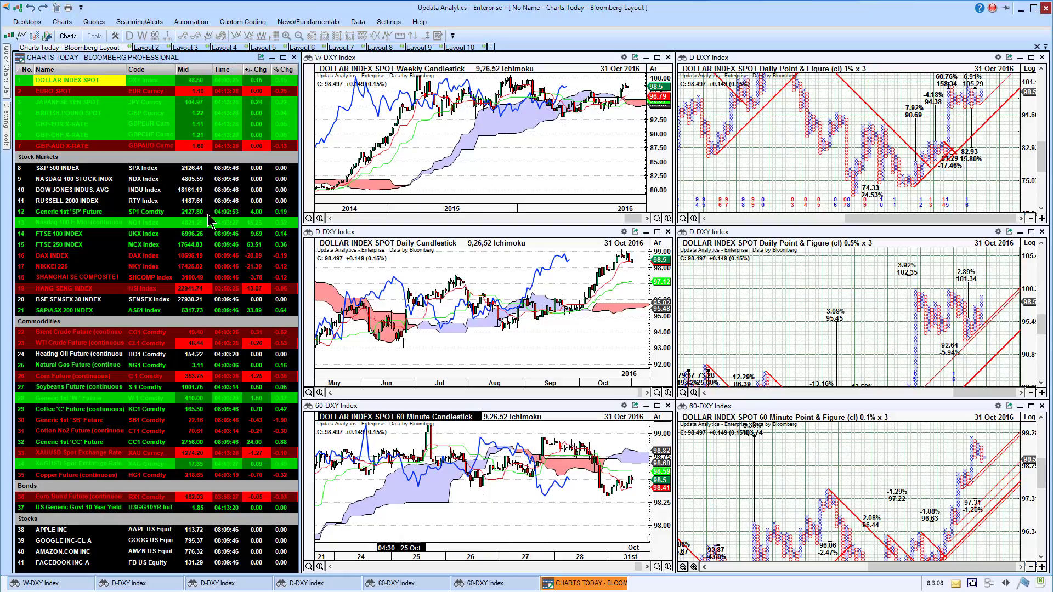
pyautogui.click(51, 90)
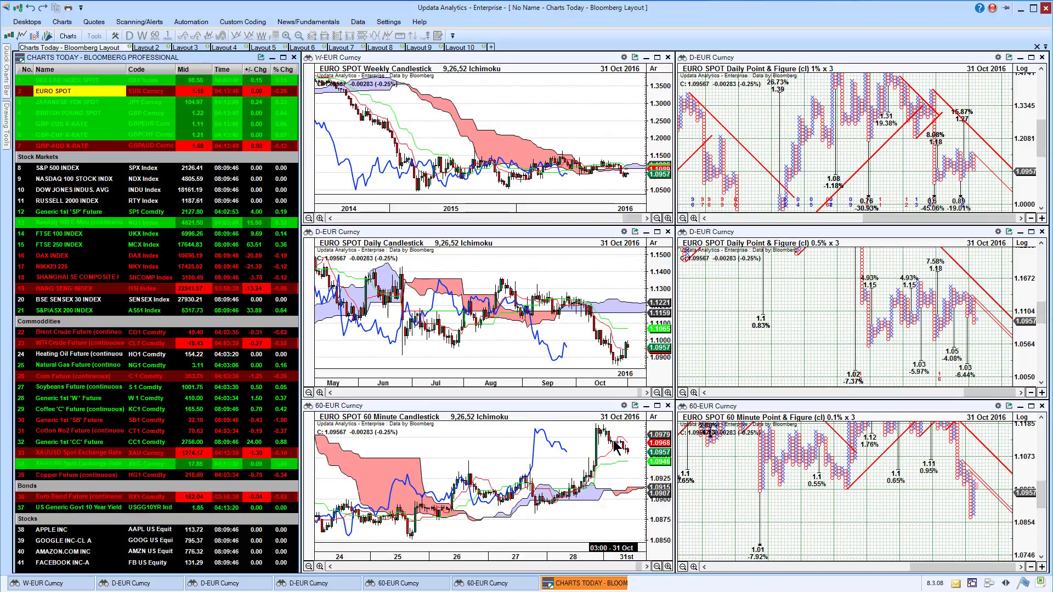
pyautogui.moveTo(526, 484)
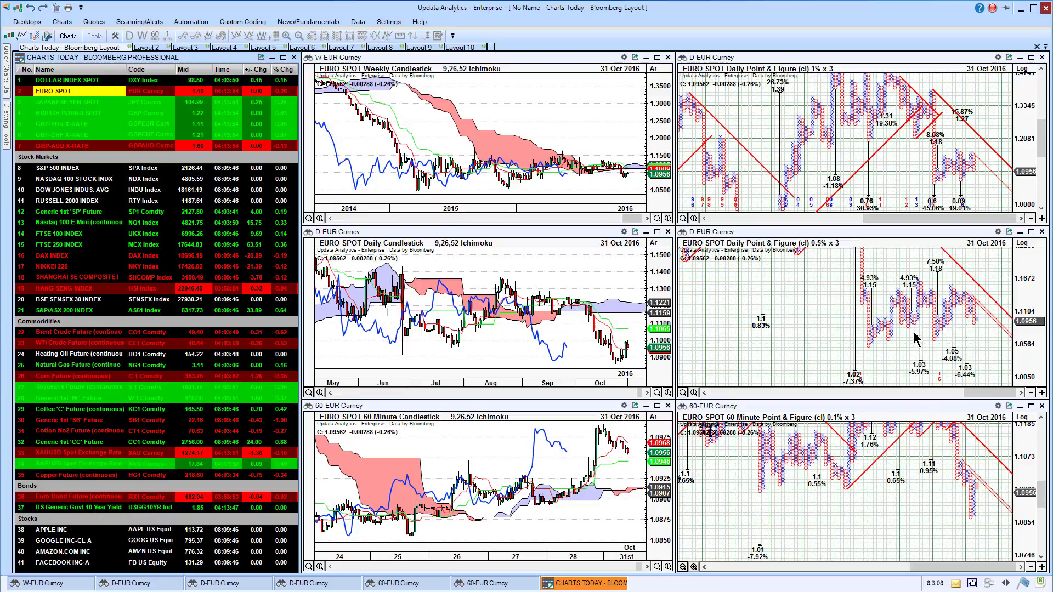
pyautogui.moveTo(510, 505)
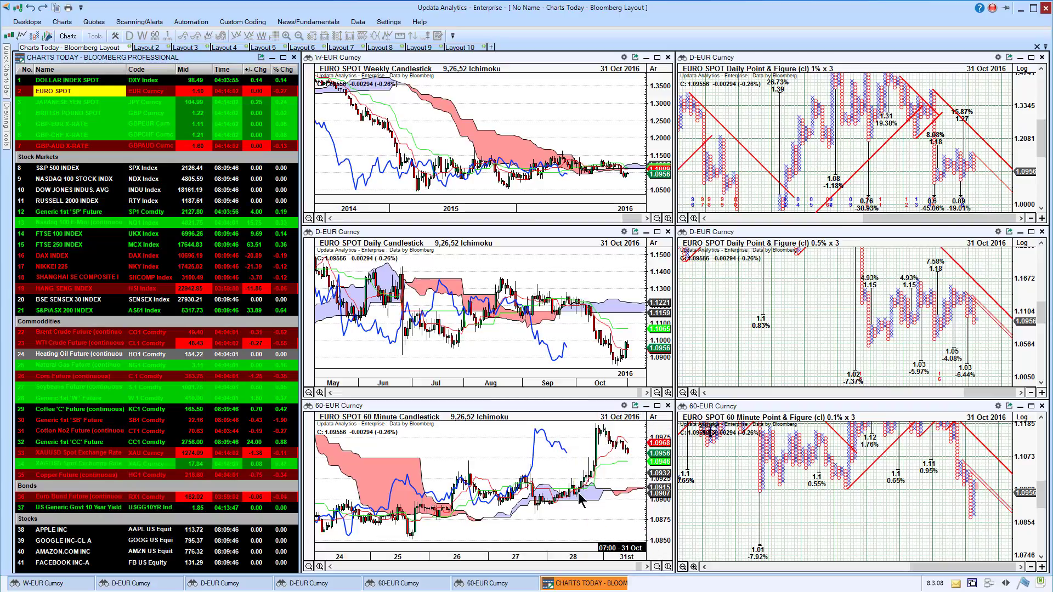
# Display the JAPANESE YEN SPOT and BRITISH POUND SPOT charts in turn, examining their 60-minute trends
pyautogui.click(66, 102)
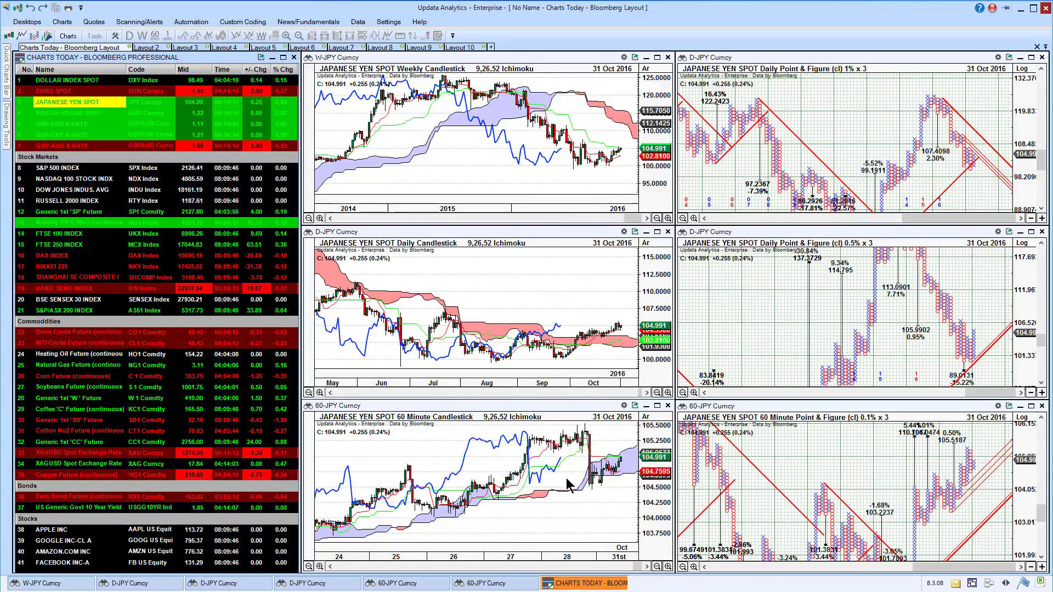
pyautogui.moveTo(444, 498)
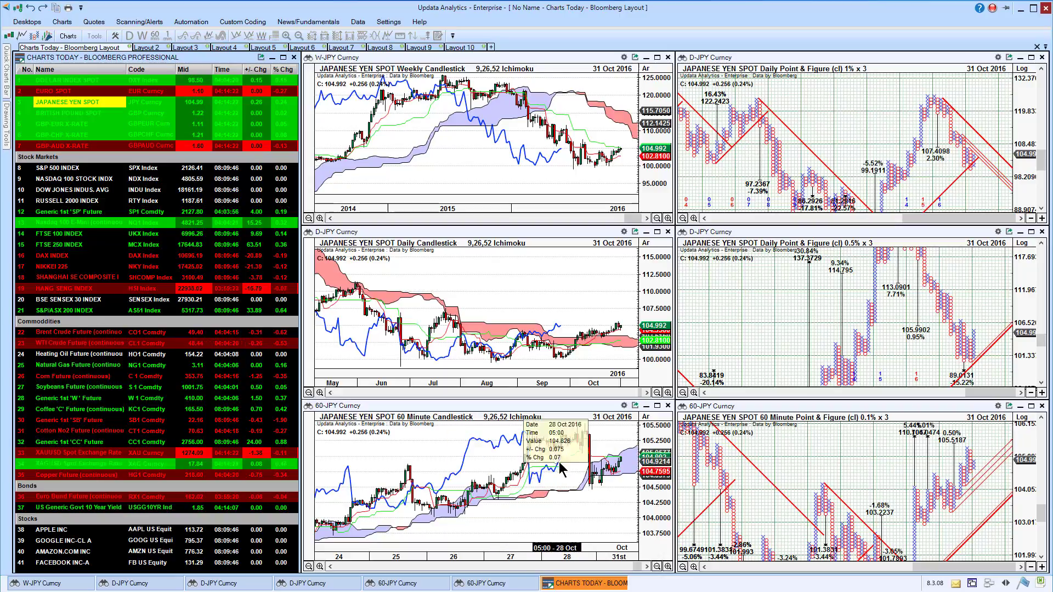
pyautogui.click(62, 112)
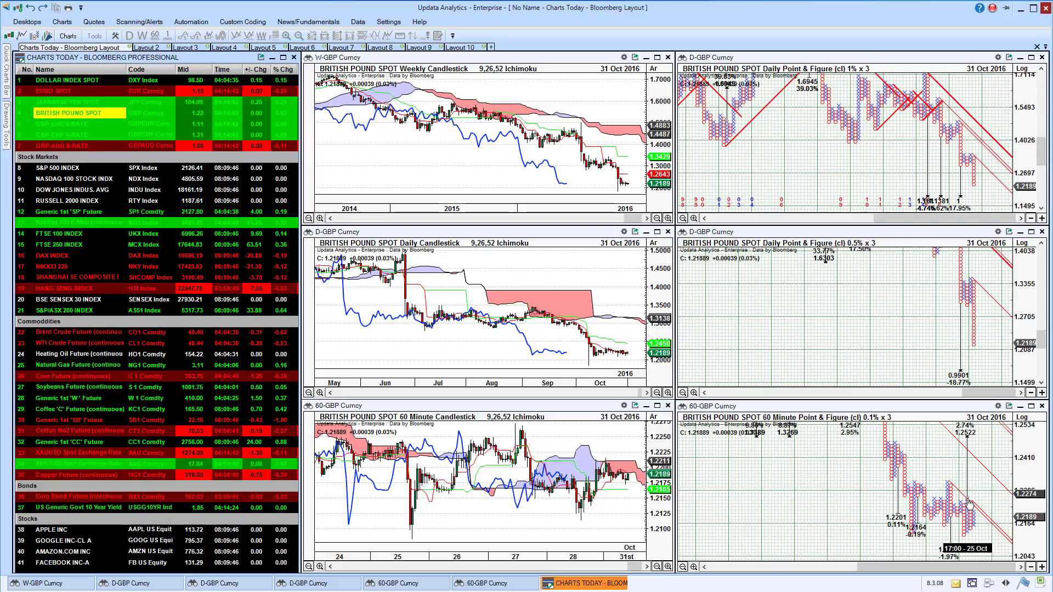
pyautogui.moveTo(955, 550)
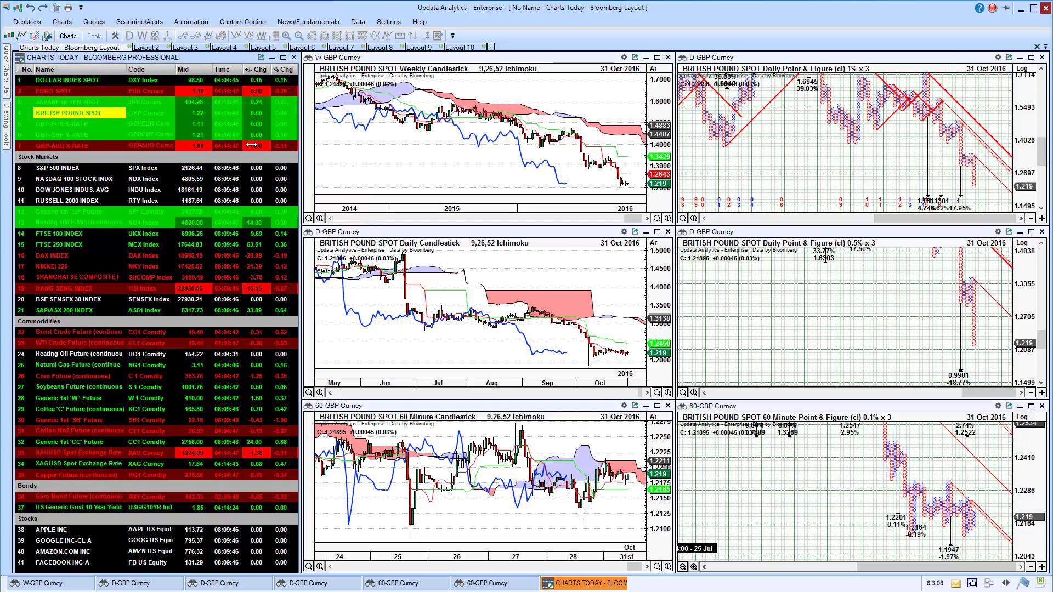
# Review the sterling cross-rate charts one by one: GBP-EUR, GBP-CHF and GBP-AUD X-RATE
pyautogui.click(60, 124)
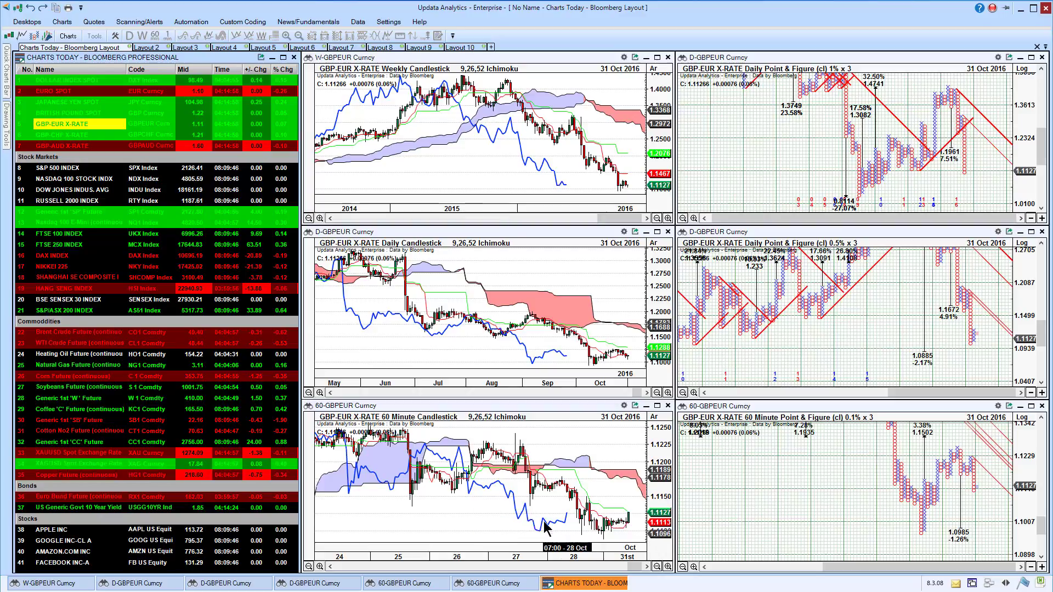
pyautogui.moveTo(588, 520)
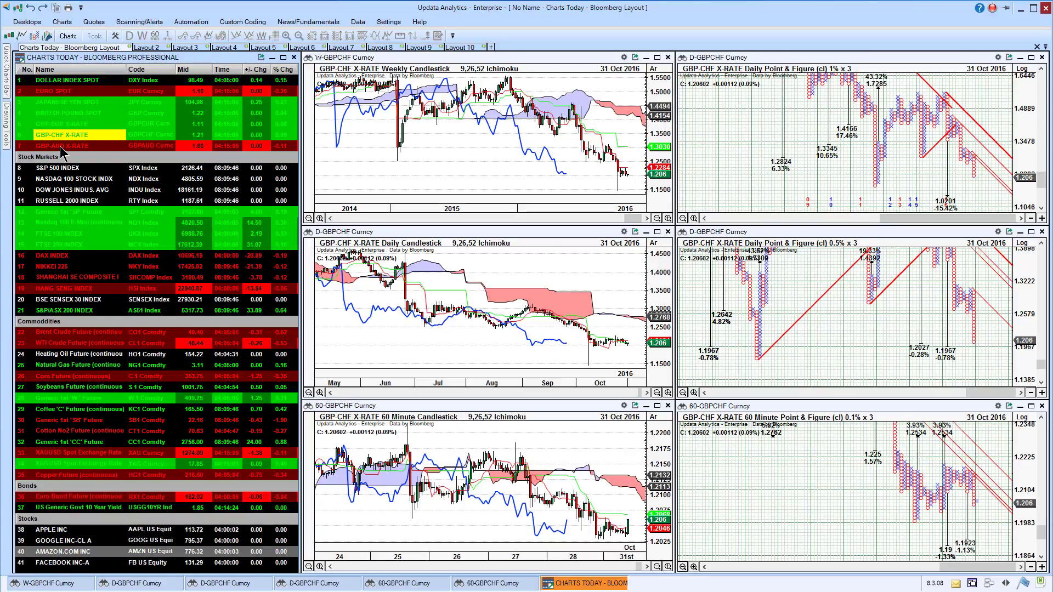
pyautogui.click(60, 146)
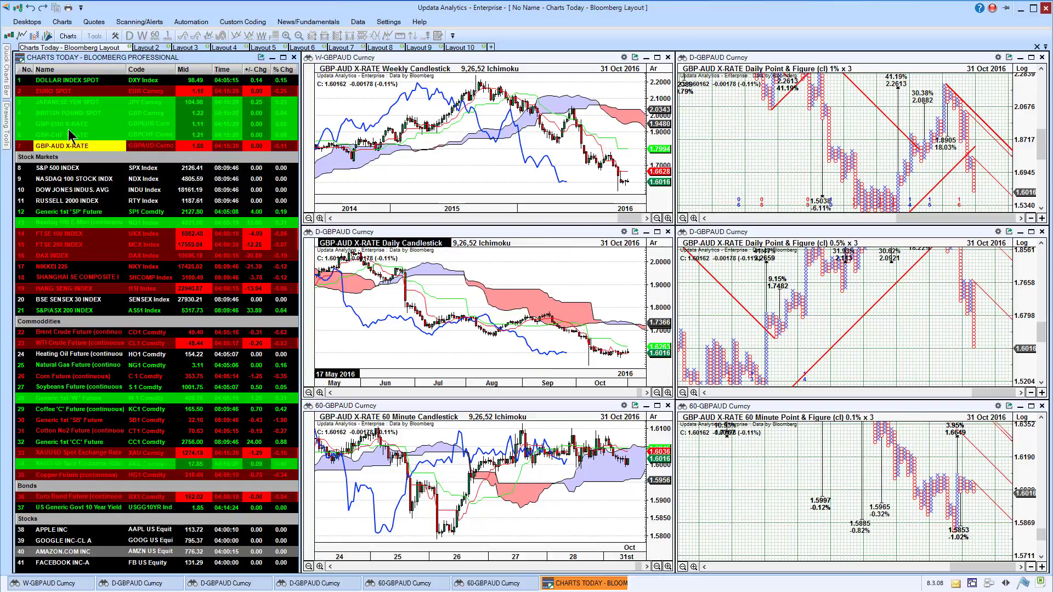
# Display the S&P 500 INDEX charts and examine its 60-minute Point & Figure chart and daily Ichimoku candlestick chart
pyautogui.click(65, 172)
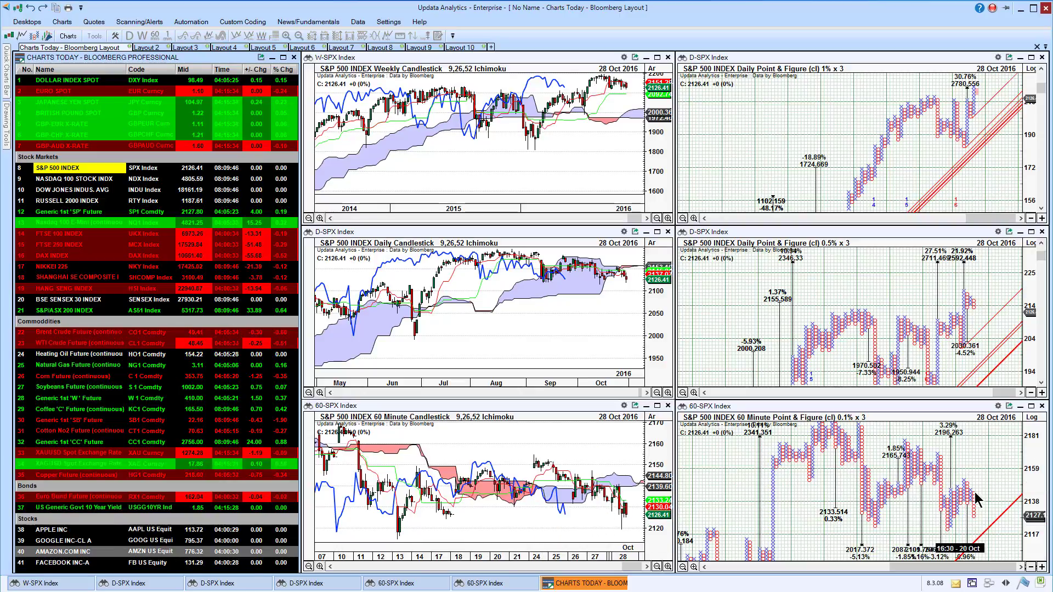
pyautogui.moveTo(985, 478); pyautogui.dragTo(991, 455)
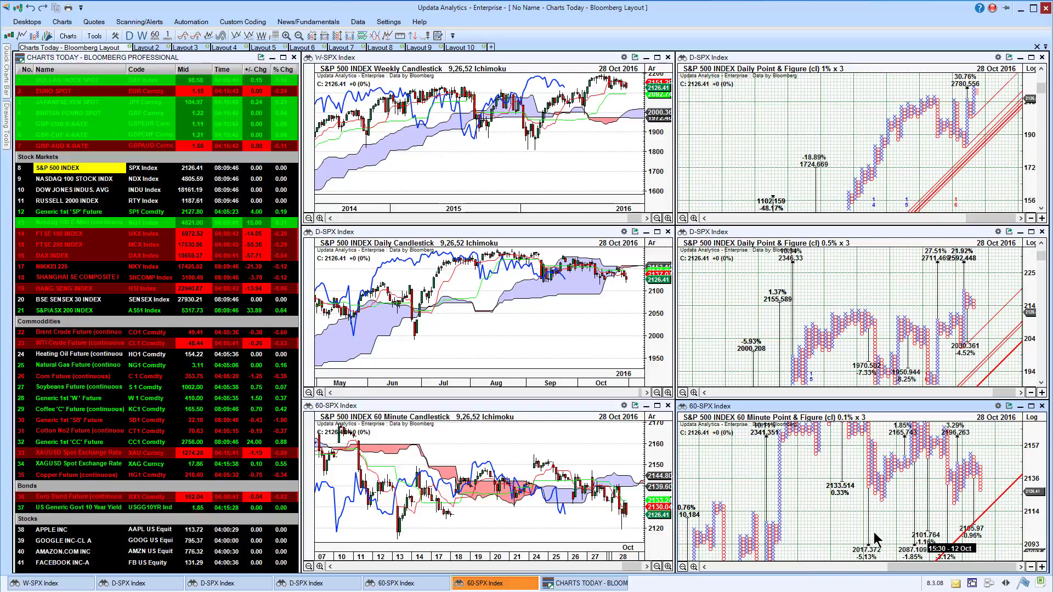
pyautogui.moveTo(805, 474); pyautogui.dragTo(804, 503)
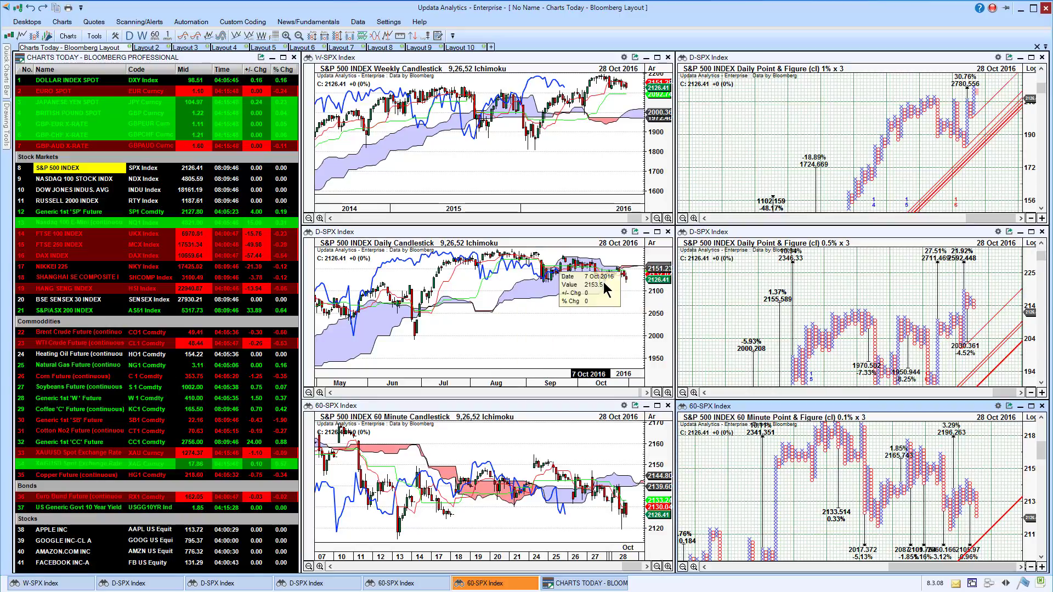
pyautogui.moveTo(625, 288)
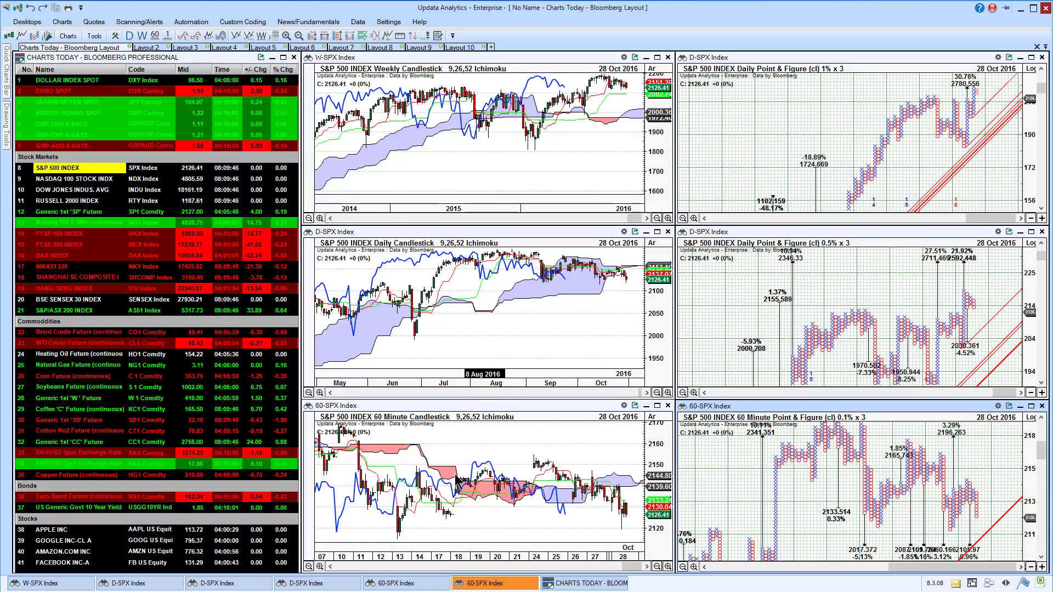
# Review the charts of the NASDAQ 100, Dow Jones and Russell 2000 indices, plus the Generic 1st 'SP' and Nasdaq 100 E-Mini futures
pyautogui.click(64, 180)
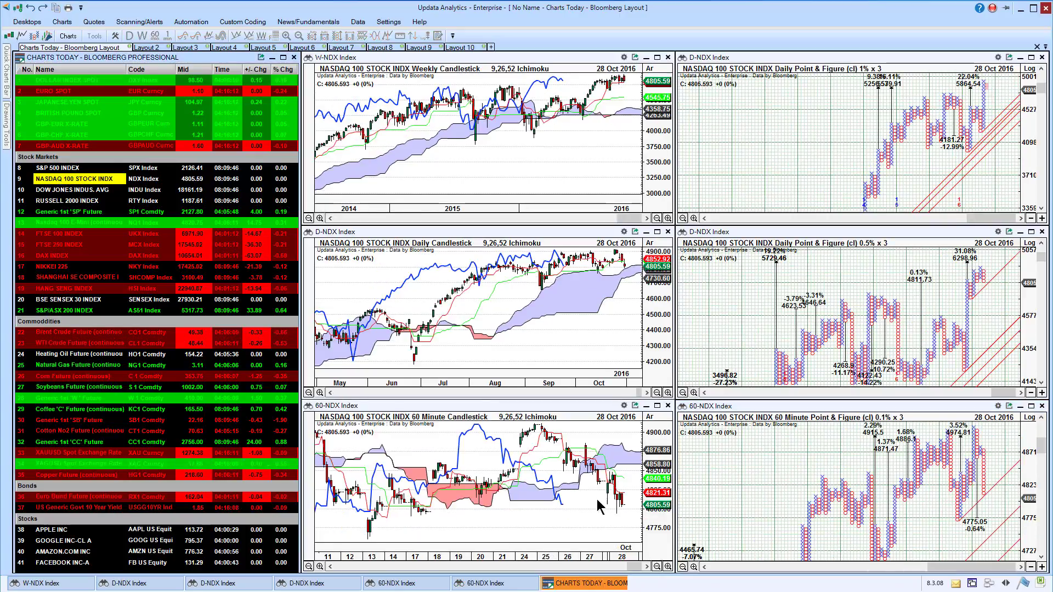
pyautogui.click(47, 190)
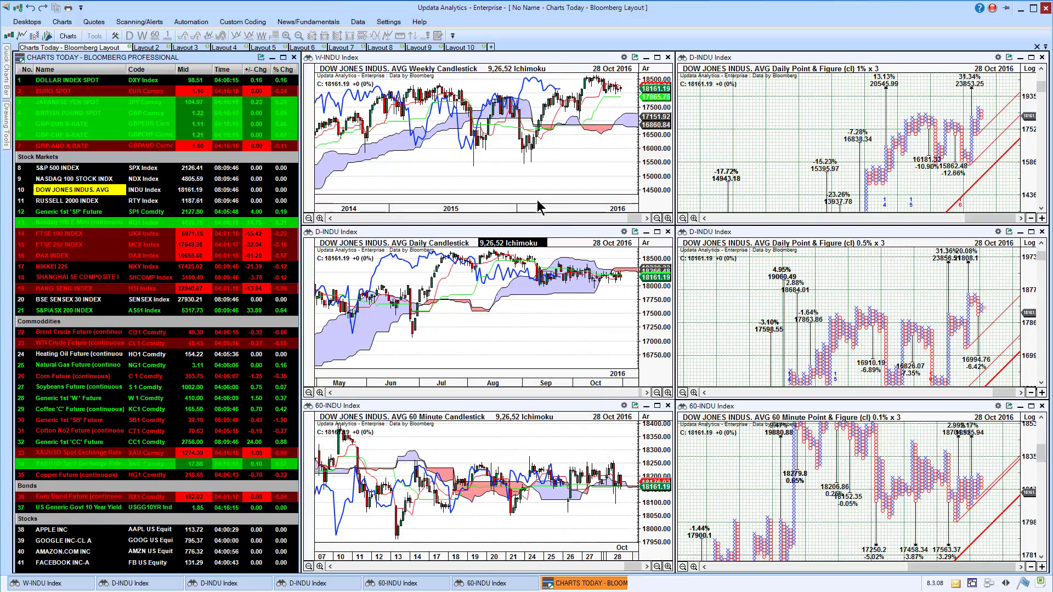
pyautogui.click(63, 202)
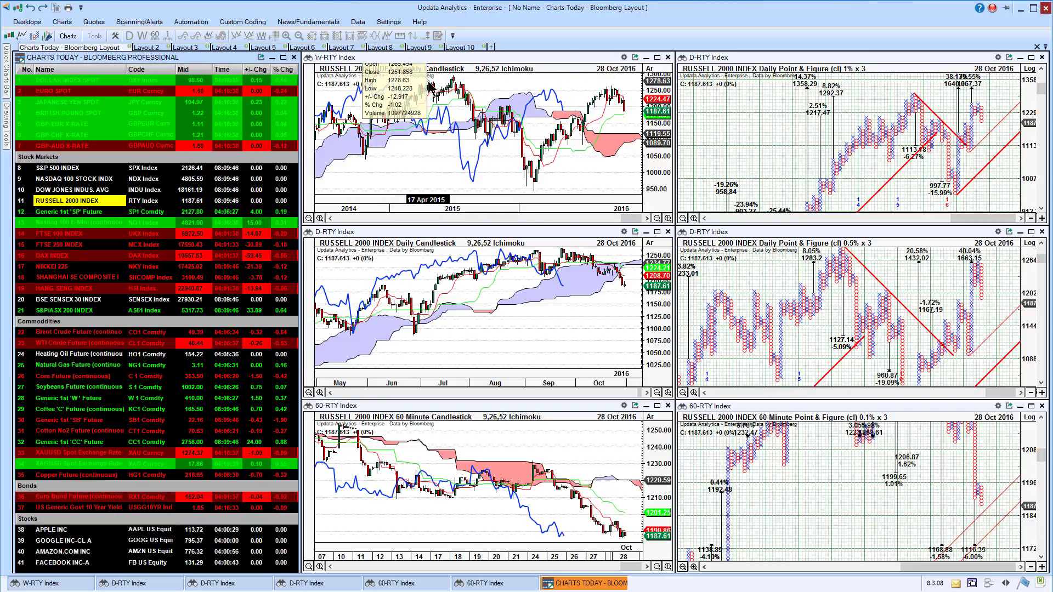
pyautogui.moveTo(620, 104)
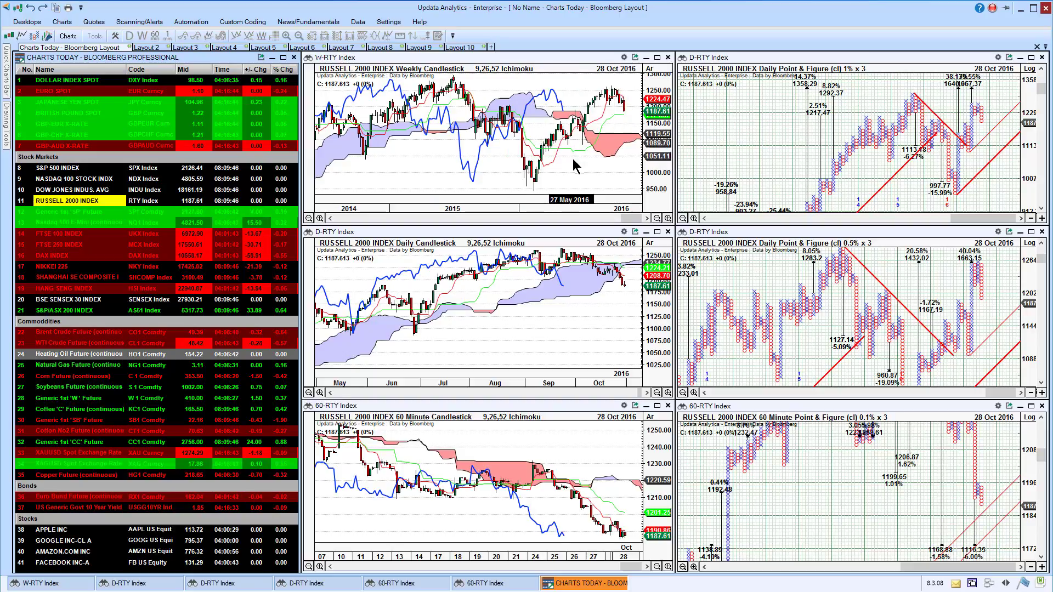
pyautogui.click(82, 213)
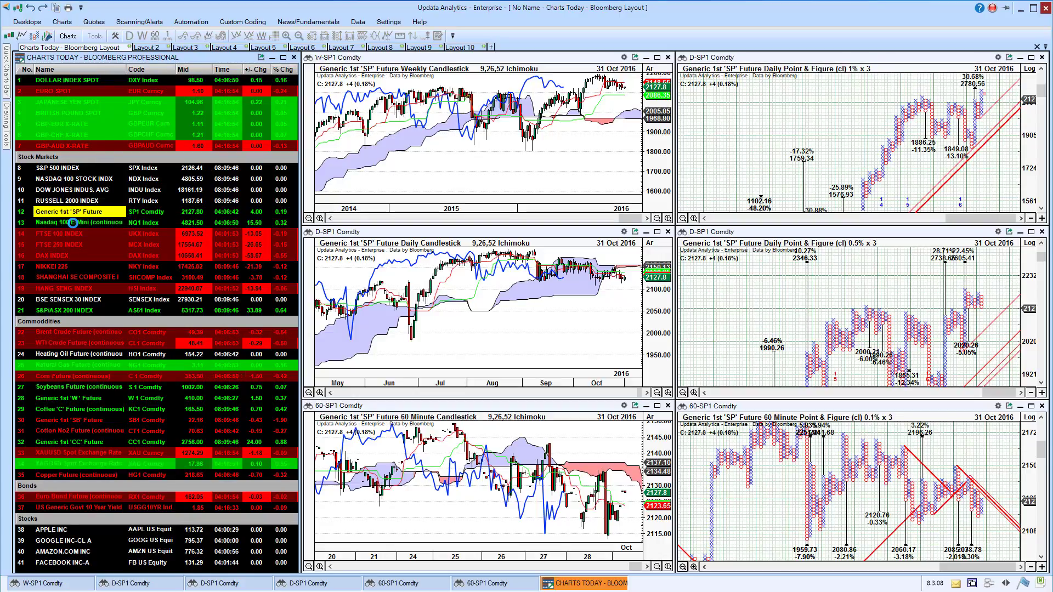
pyautogui.click(73, 223)
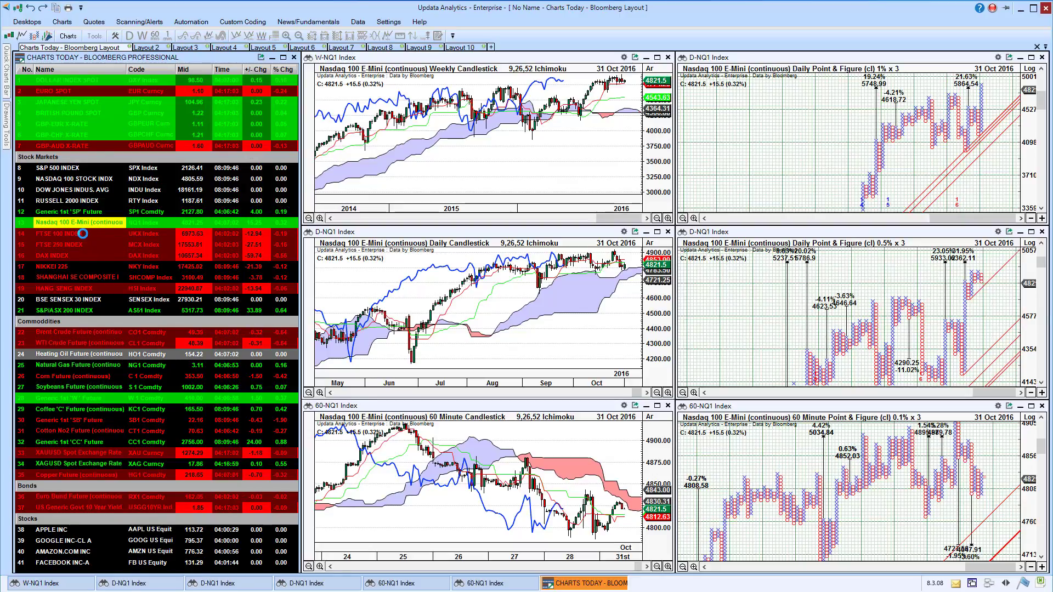
# Display the FTSE 100 INDEX and FTSE 250 INDEX charts in turn to compare the UK market trends
pyautogui.click(82, 233)
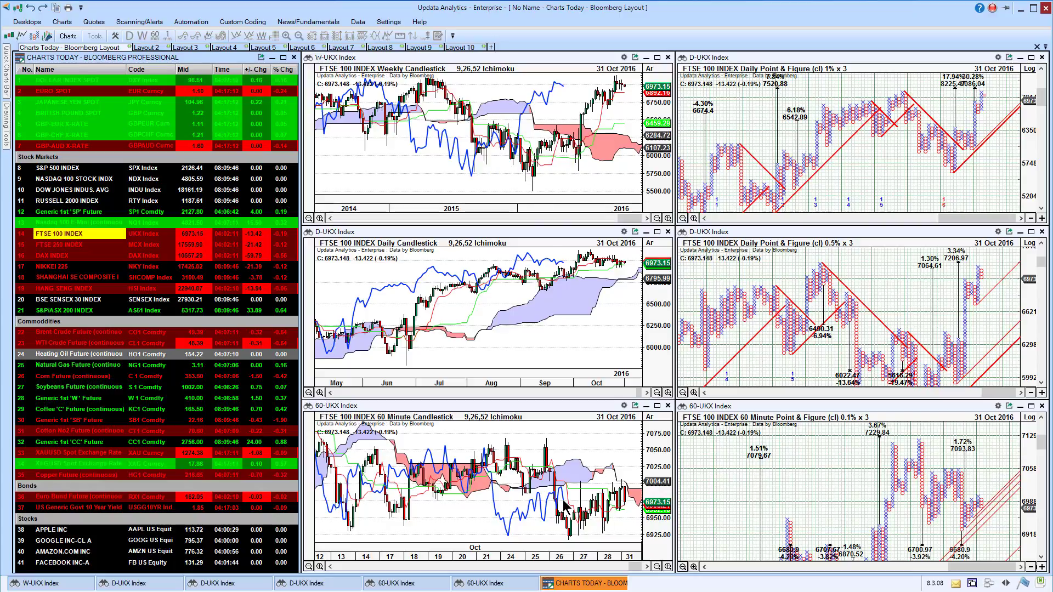
pyautogui.moveTo(577, 503)
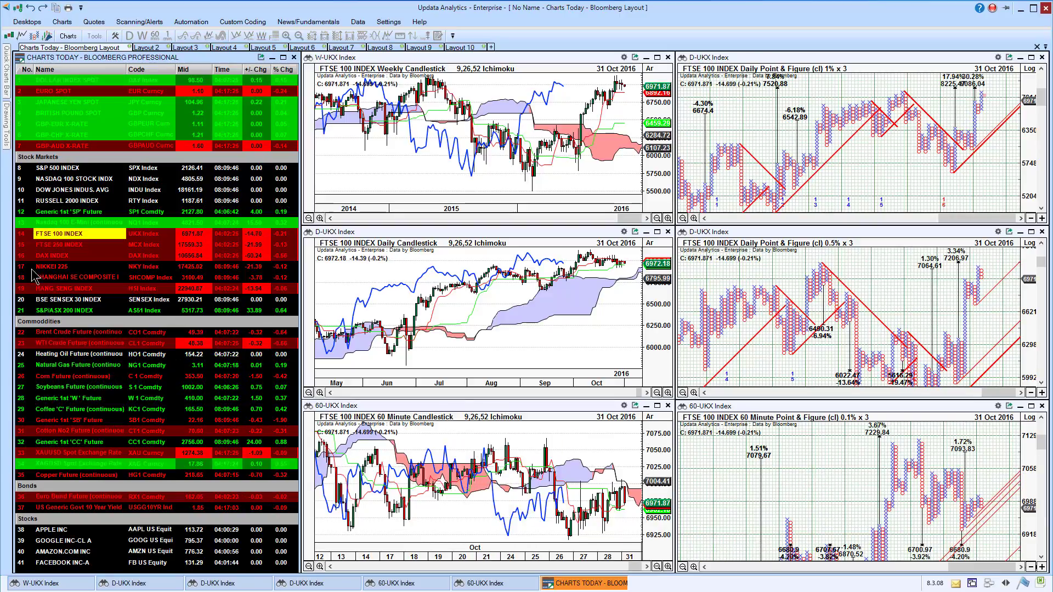
pyautogui.click(52, 244)
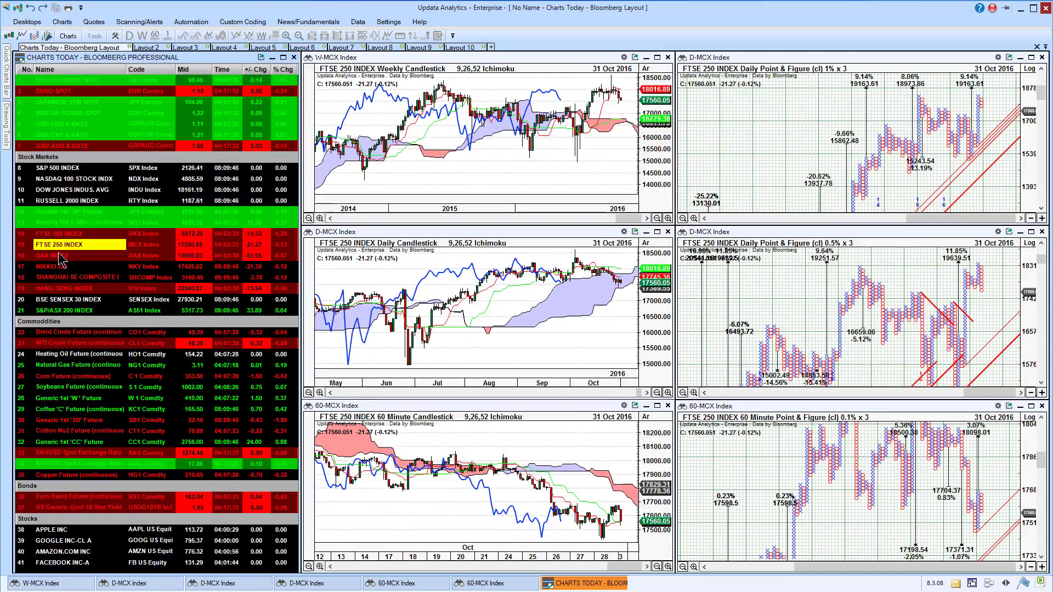
# Display the DAX INDEX charts and examine its weekly and 60-minute Ichimoku candlesticks and 60-minute Point & Figure chart
pyautogui.click(60, 255)
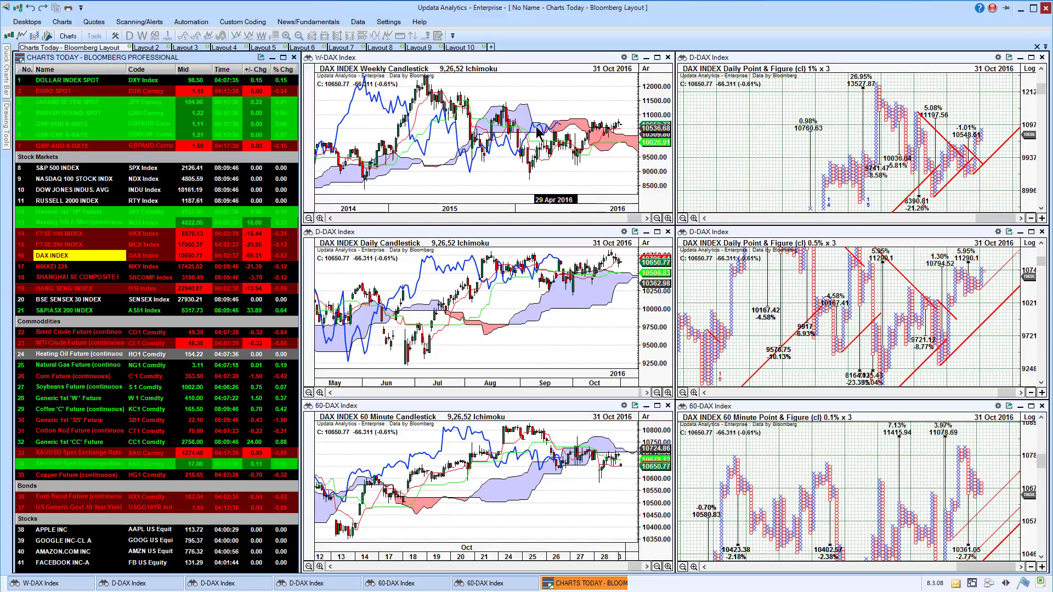
pyautogui.moveTo(539, 130)
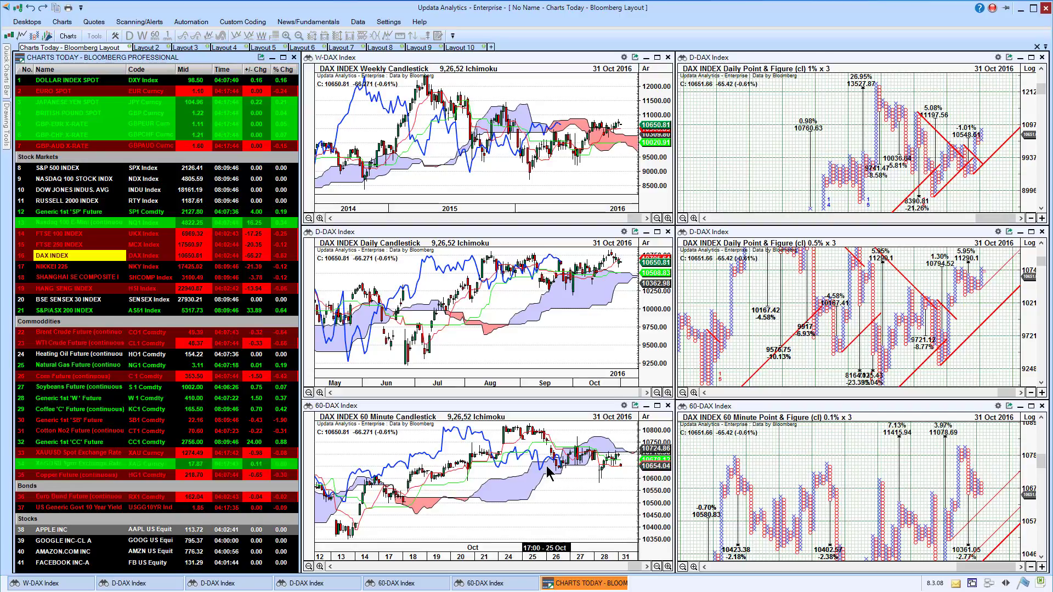
pyautogui.moveTo(564, 469)
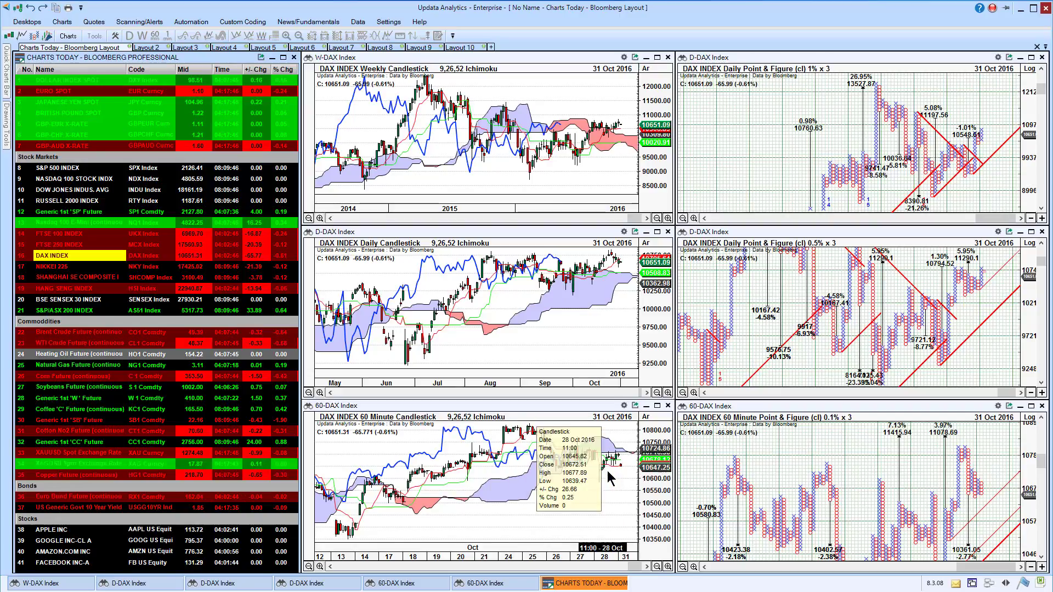
pyautogui.moveTo(969, 496)
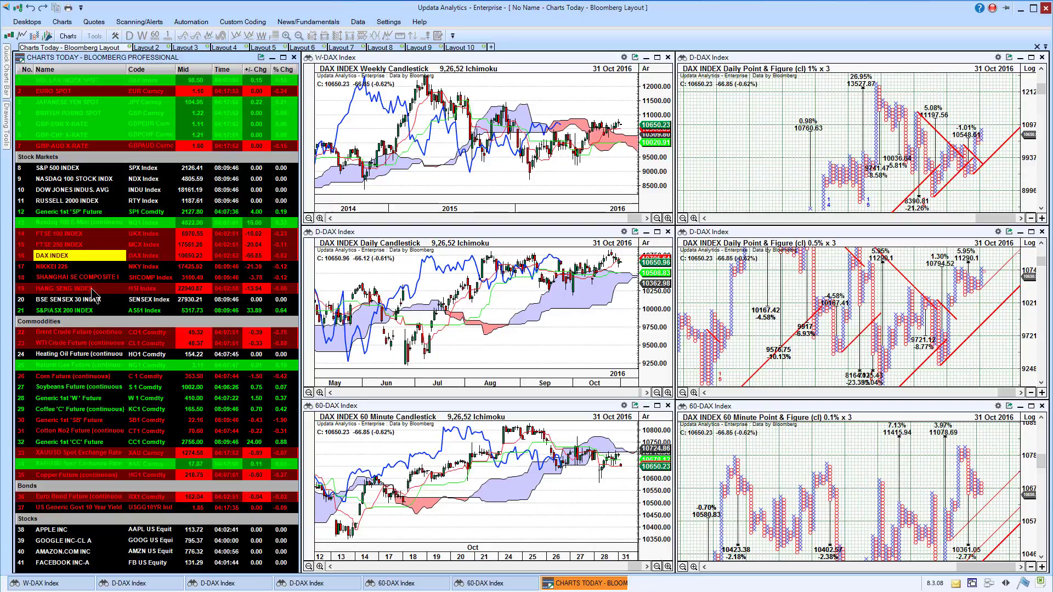
pyautogui.moveTo(605, 124)
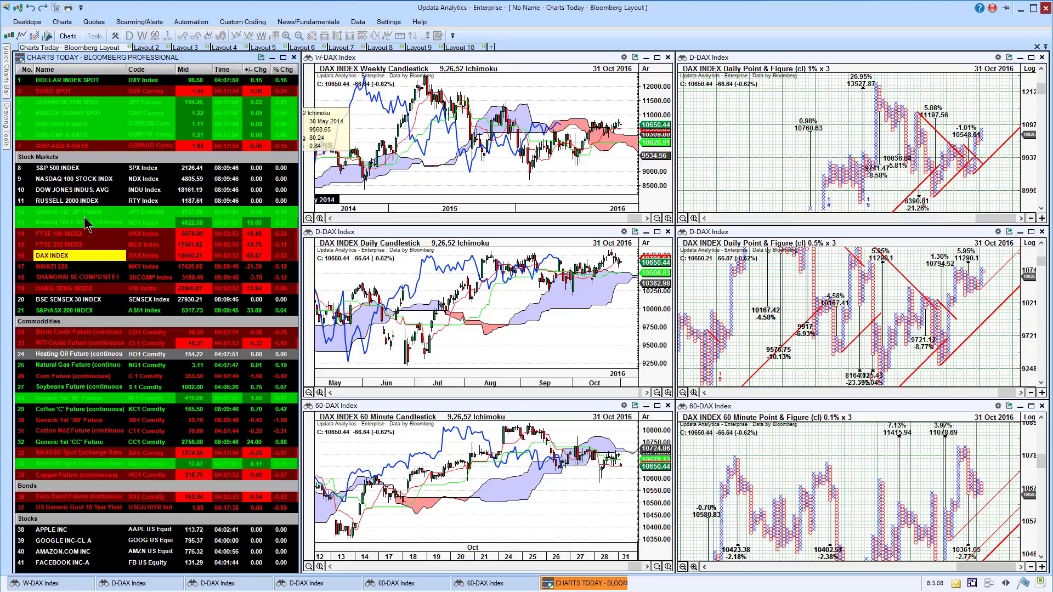
# Review the Asia-Pacific index charts in list order, from NIKKEI 225, Shanghai SE Composite and Hang Seng to BSE SENSEX 30 and S&P/ASX 200
pyautogui.click(62, 266)
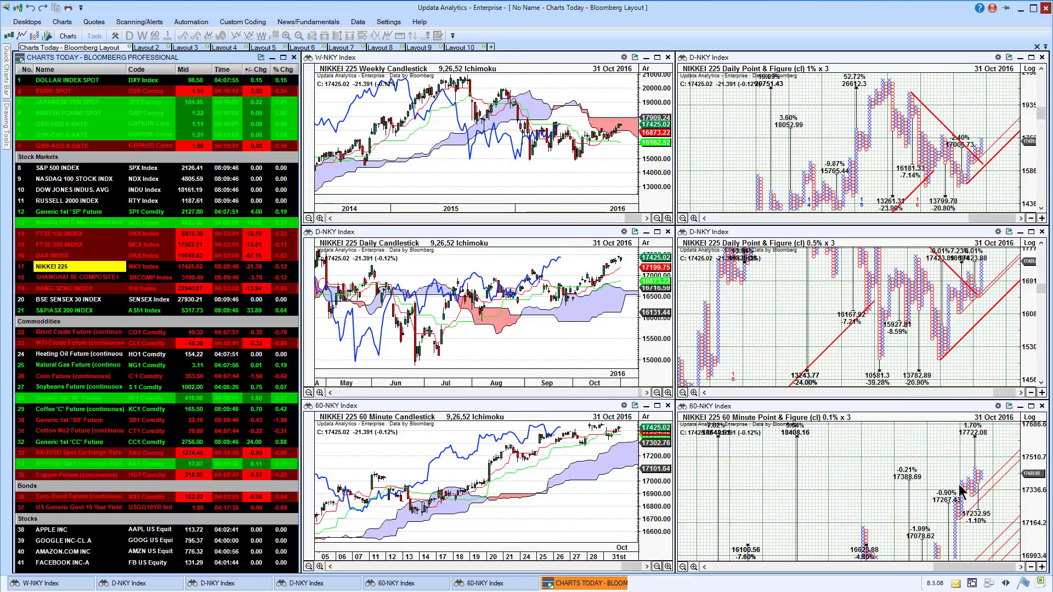
pyautogui.click(58, 277)
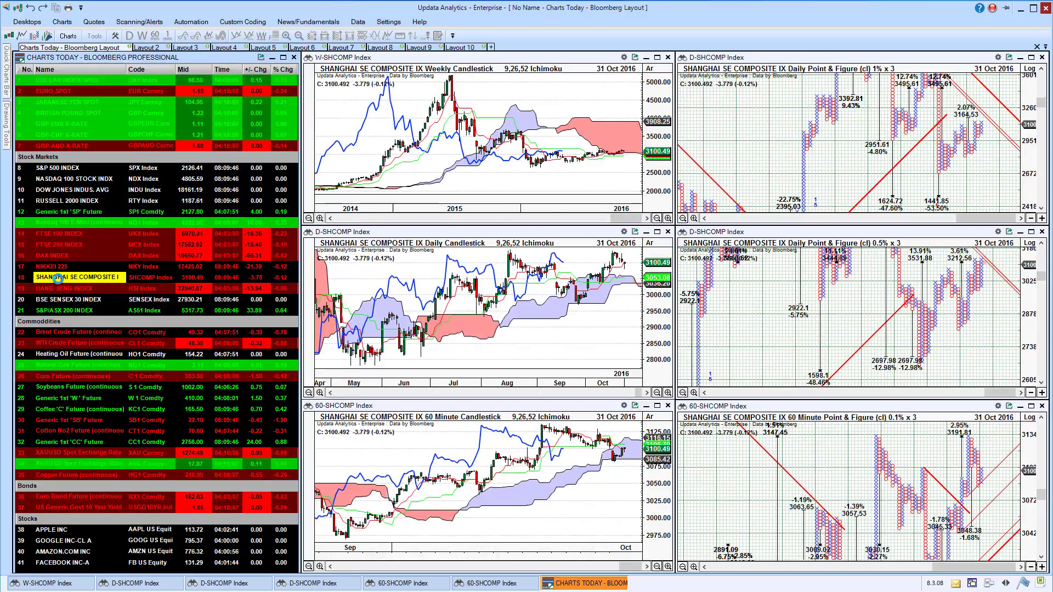
pyautogui.click(55, 288)
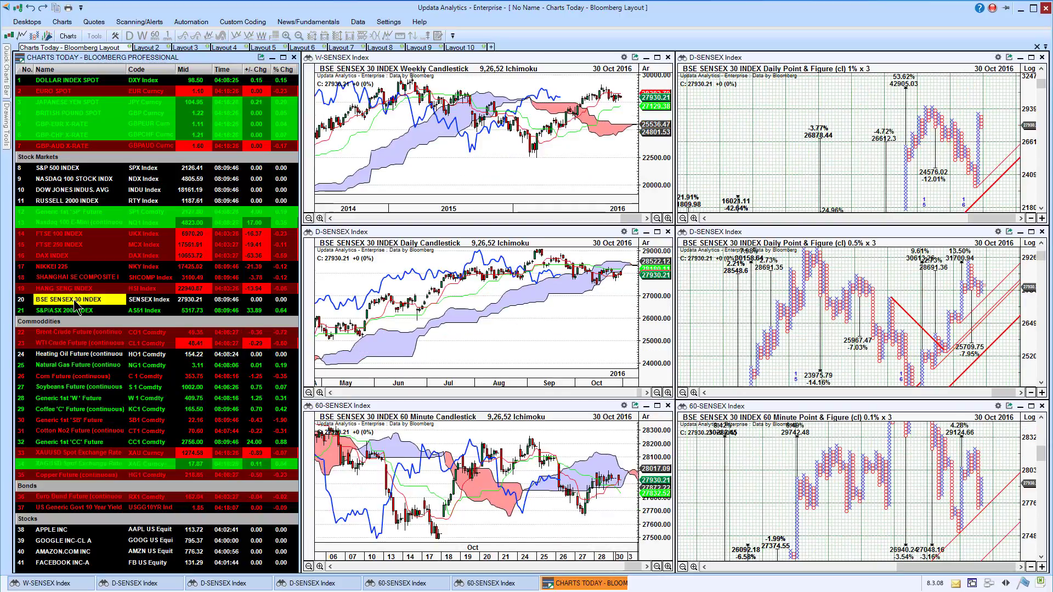
pyautogui.press('Down')
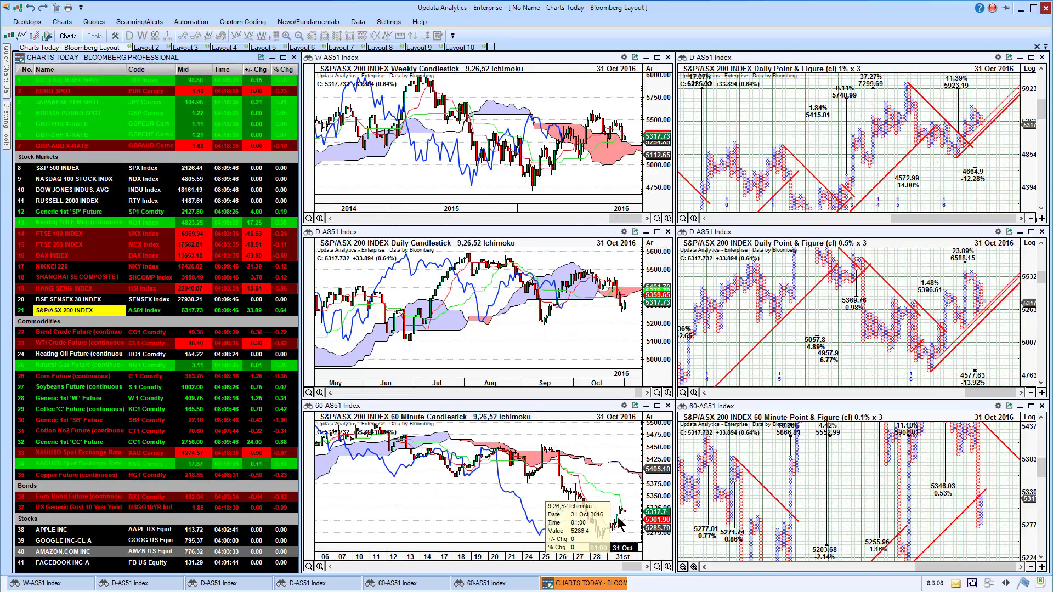
pyautogui.moveTo(619, 526)
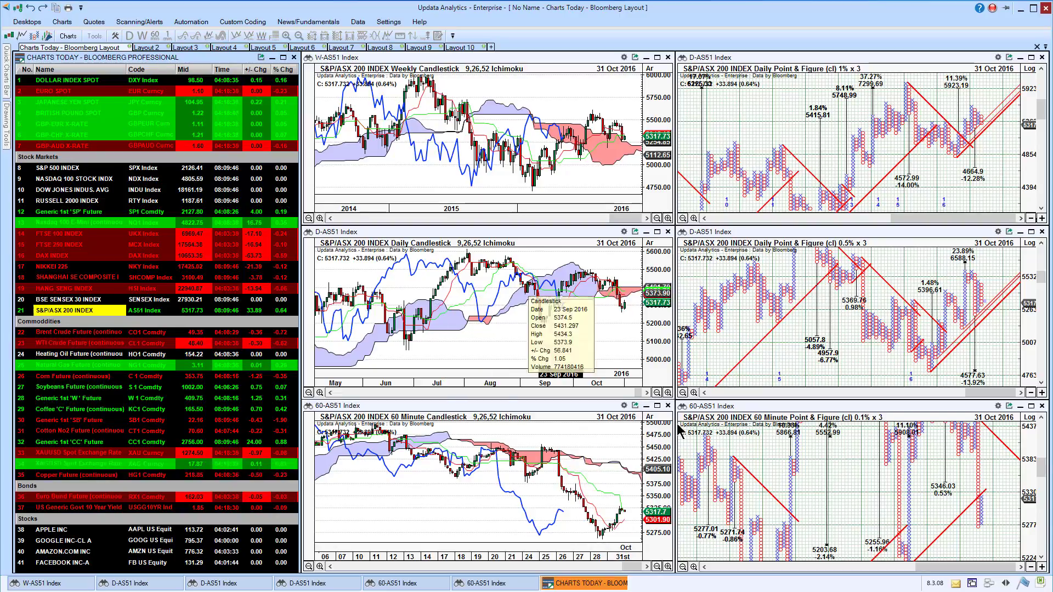
# Review the energy and agricultural futures charts in list order, from Brent Crude, WTI Crude and Heating Oil to Coffee 'C' and Generic 1st 'SB'
pyautogui.click(74, 333)
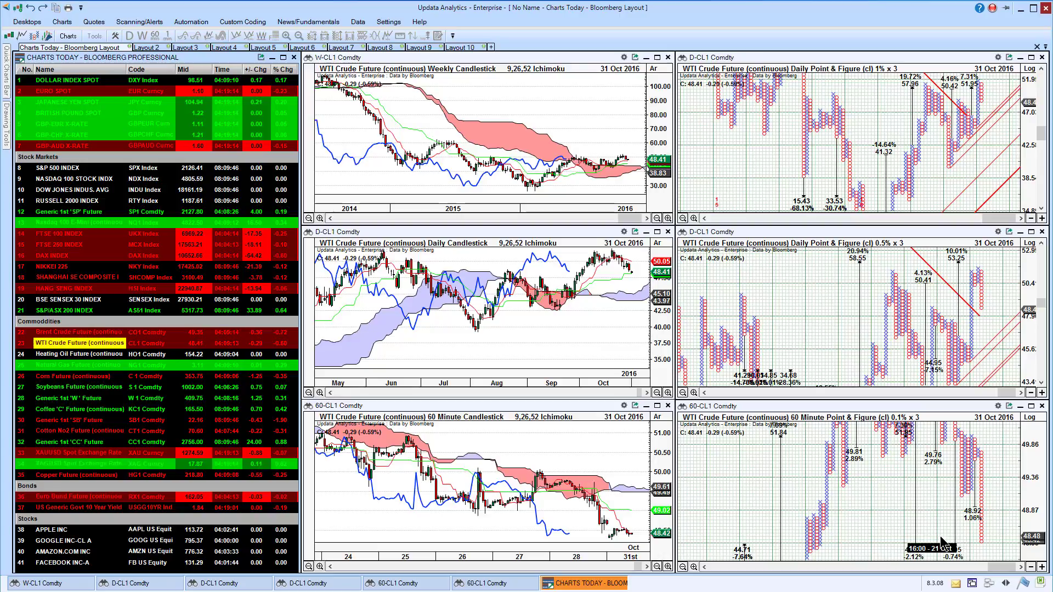
pyautogui.click(67, 355)
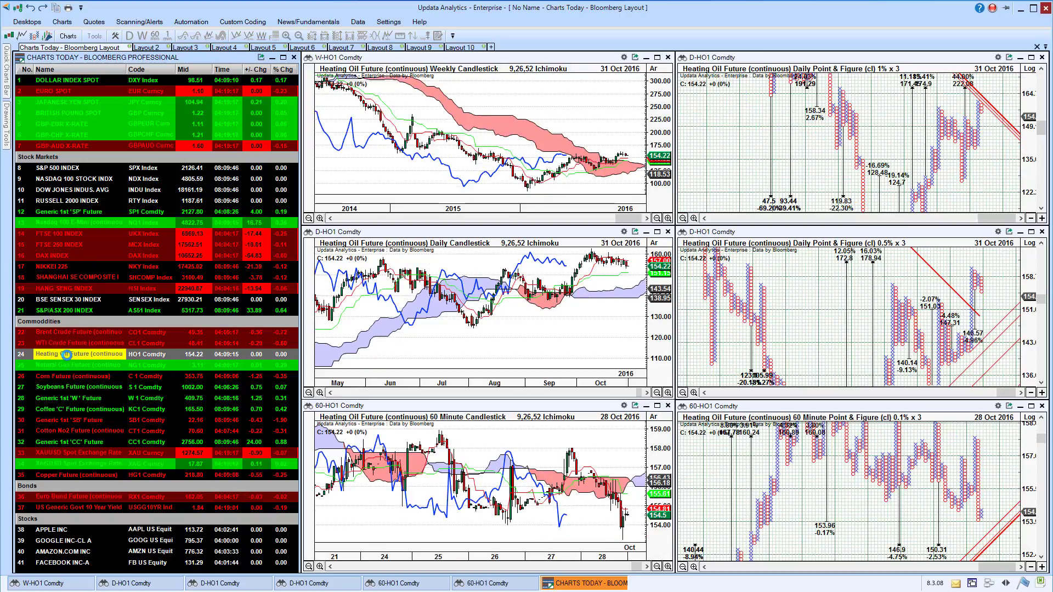
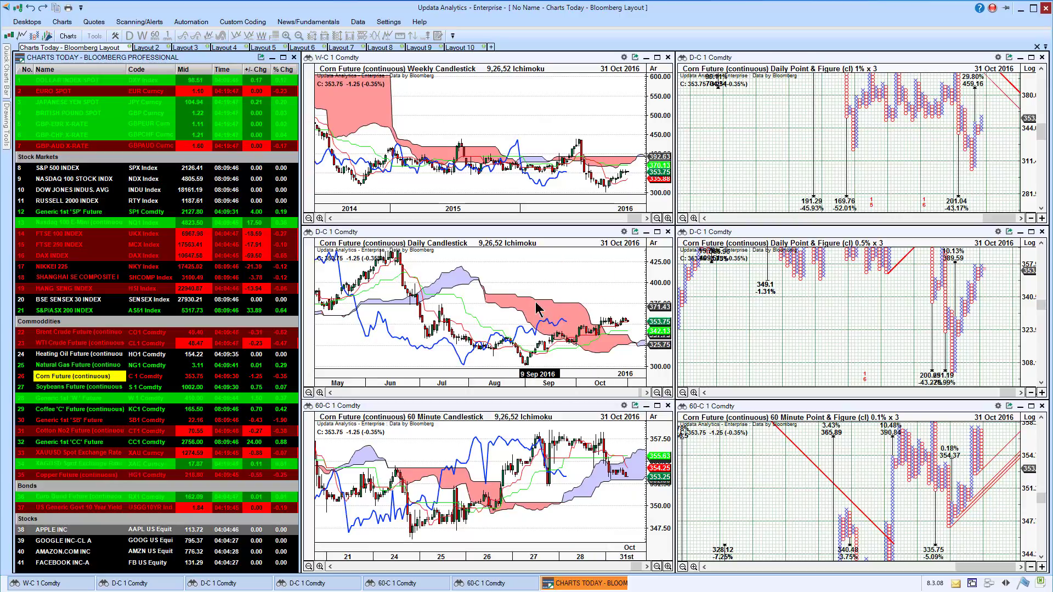
pyautogui.click(66, 387)
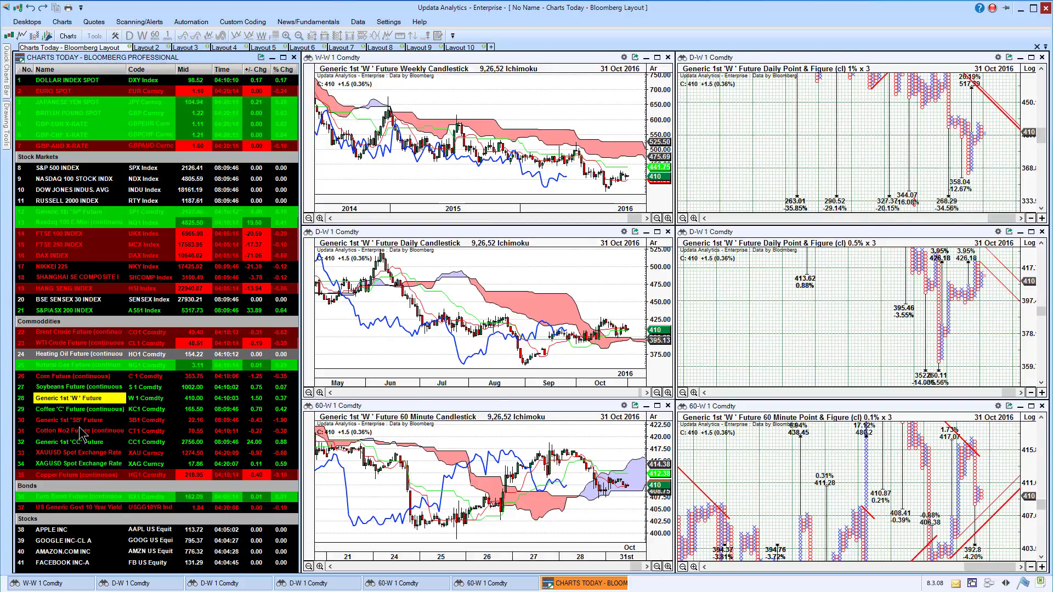
pyautogui.click(76, 409)
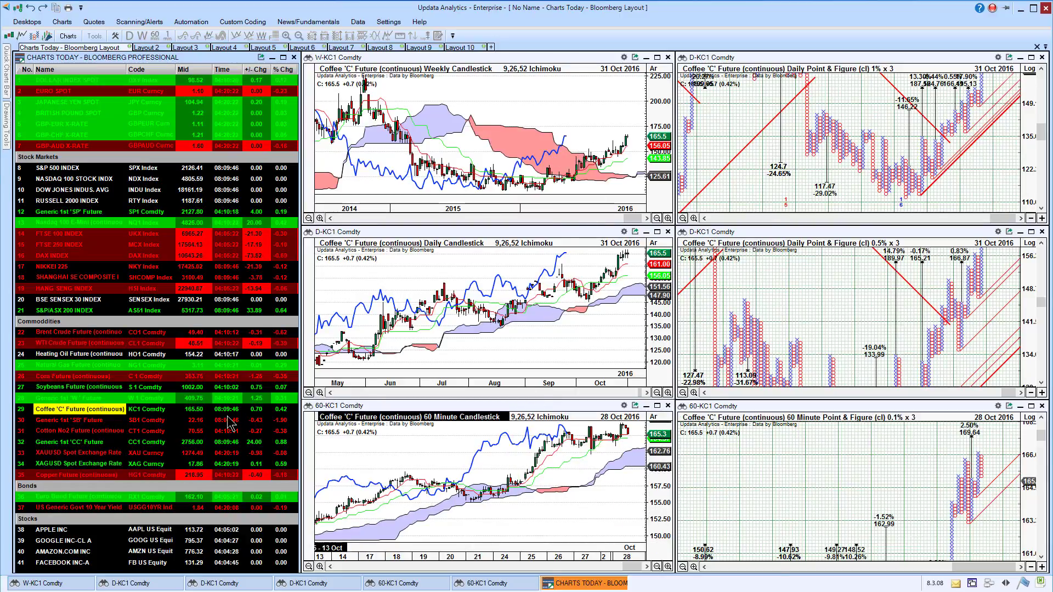
pyautogui.click(69, 422)
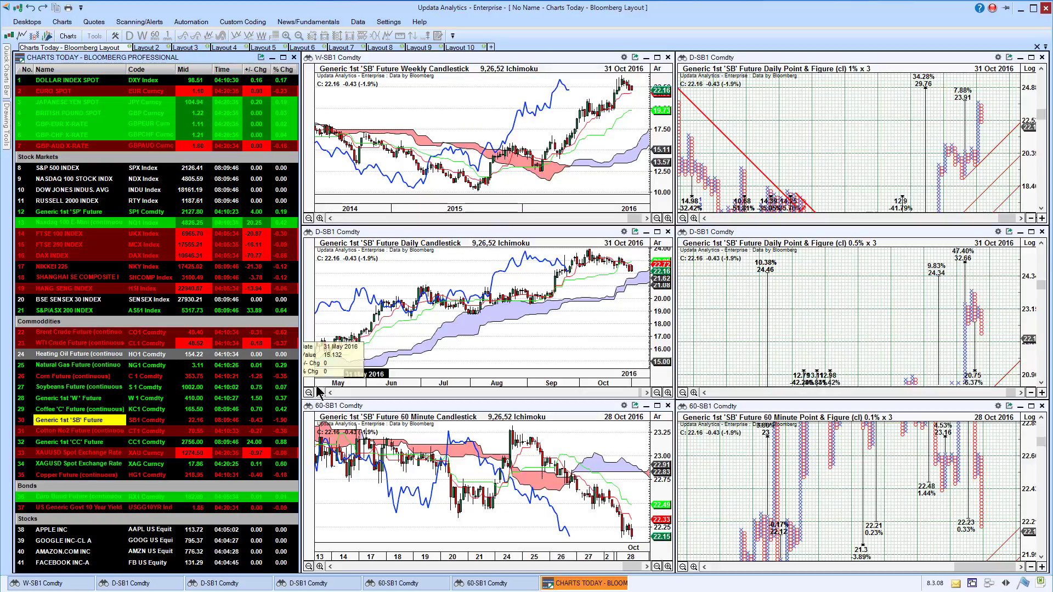
# Display the XAUUSD Spot Exchange Rate charts and examine the daily candlestick's Ichimoku cloud projected ahead into November
pyautogui.click(66, 455)
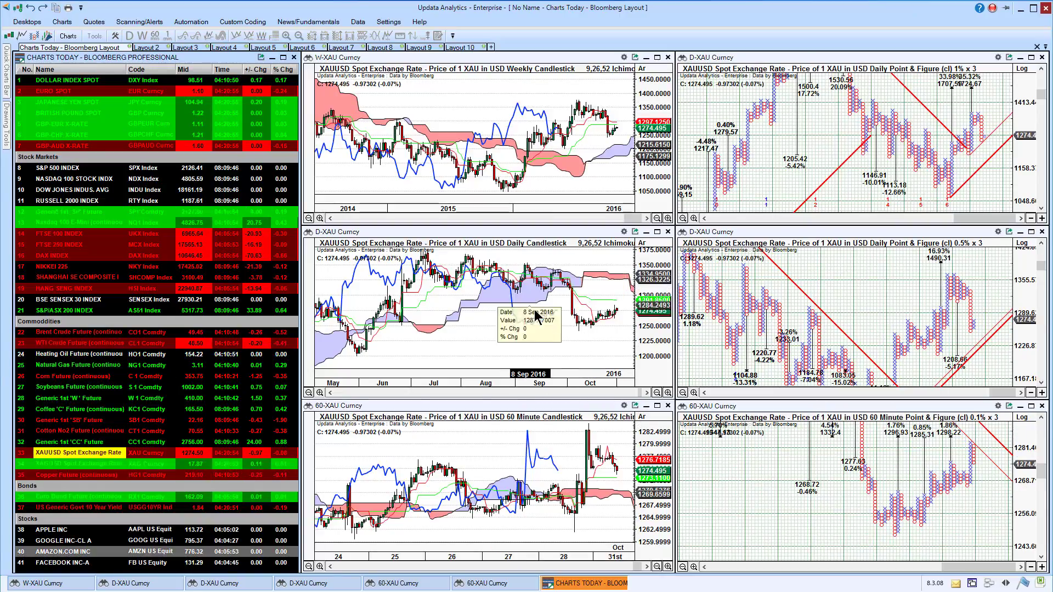
pyautogui.click(546, 355)
pyautogui.scroll(-3, 612, 302)
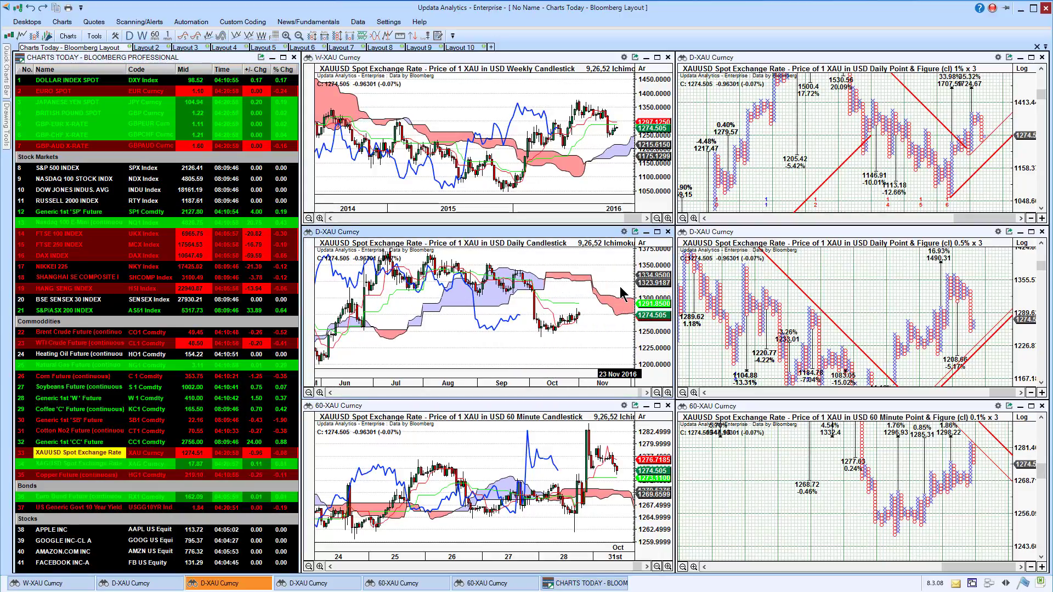
# Review the charts of the XAGUSD Spot Exchange Rate, Copper Future and US Generic Govt 10 Year Yield in turn
pyautogui.click(57, 462)
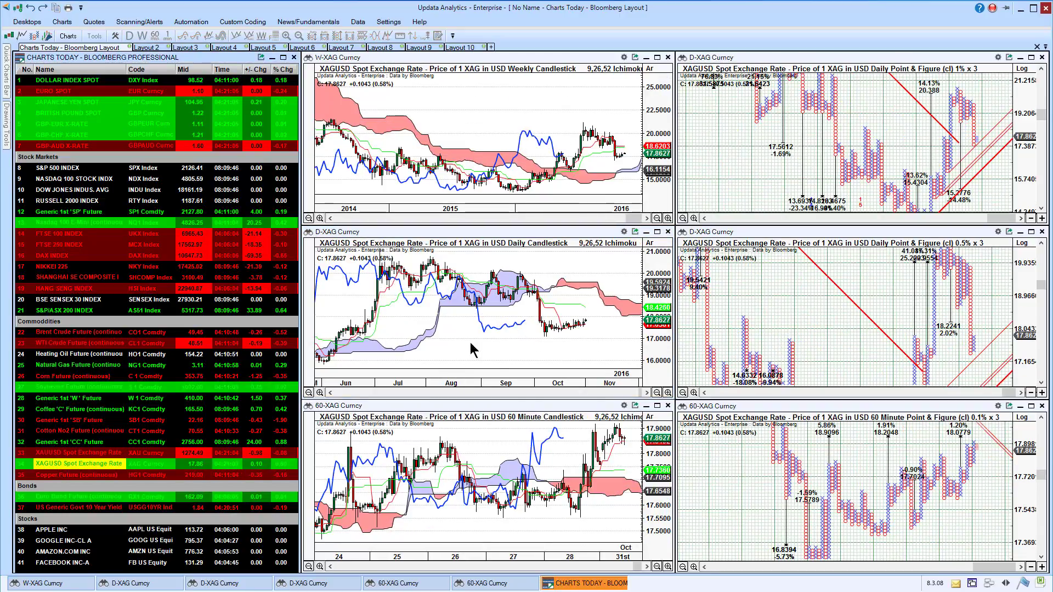
pyautogui.click(61, 476)
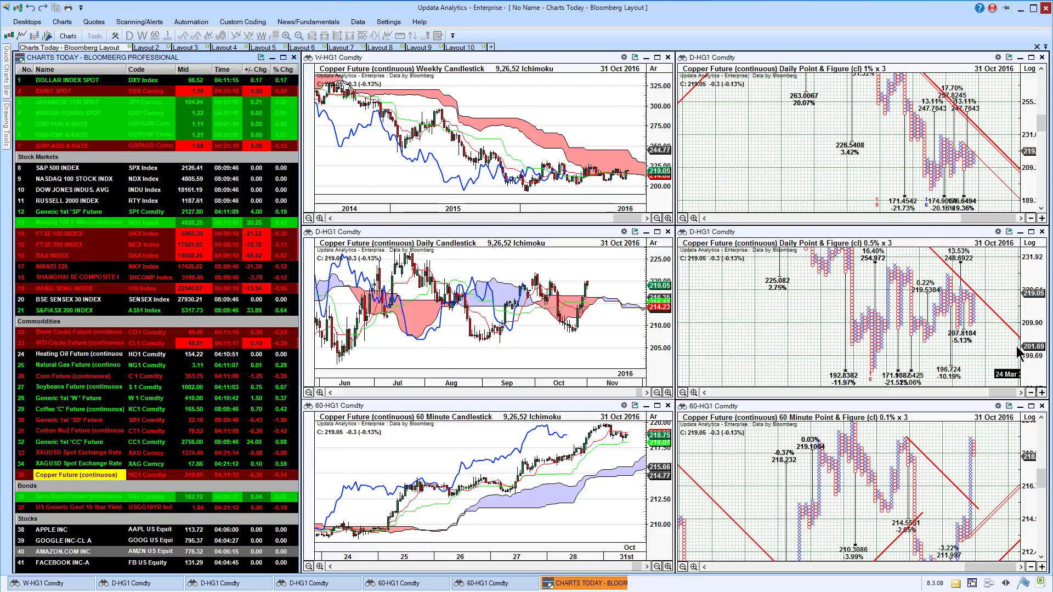
pyautogui.click(59, 507)
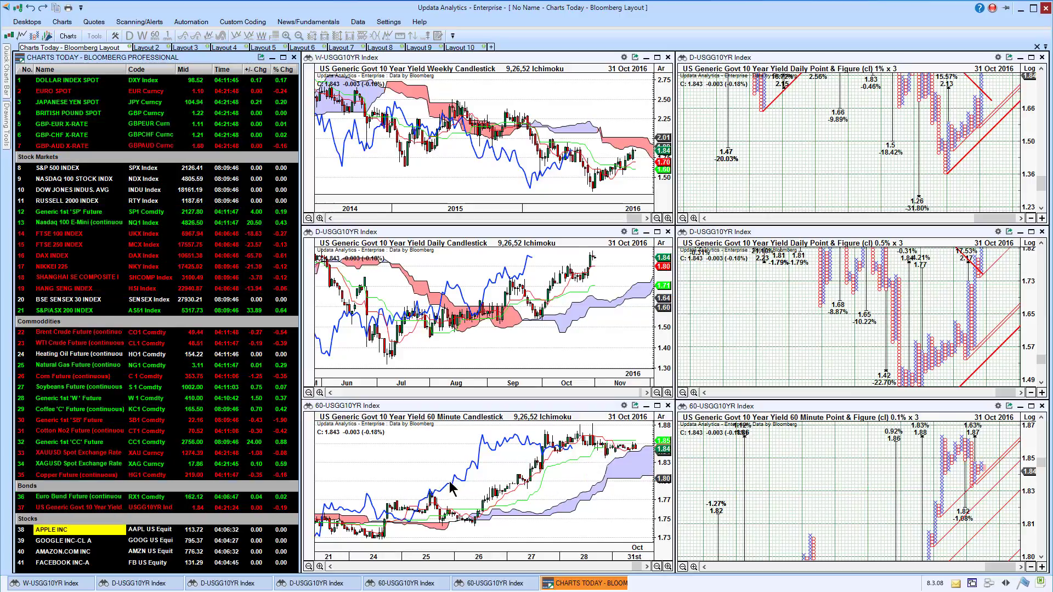
# Review the stock charts of APPLE INC, GOOGLE INC-CL A, AMAZON.COM INC and FACEBOOK INC-A, and examine Facebook's 60-minute Ichimoku candlestick
pyautogui.press('Down')
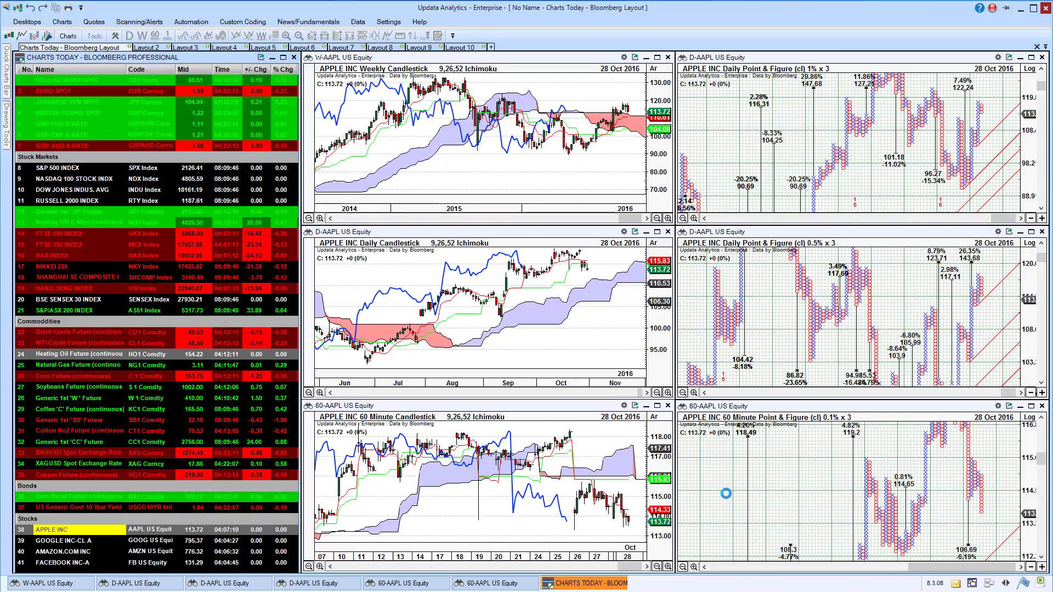
pyautogui.press('Down')
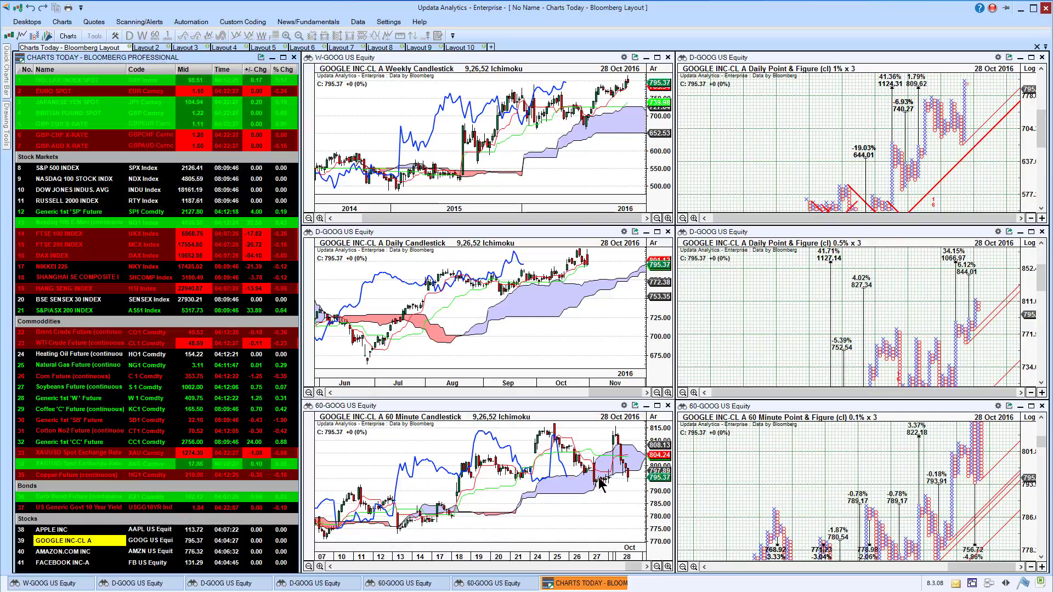
pyautogui.click(69, 552)
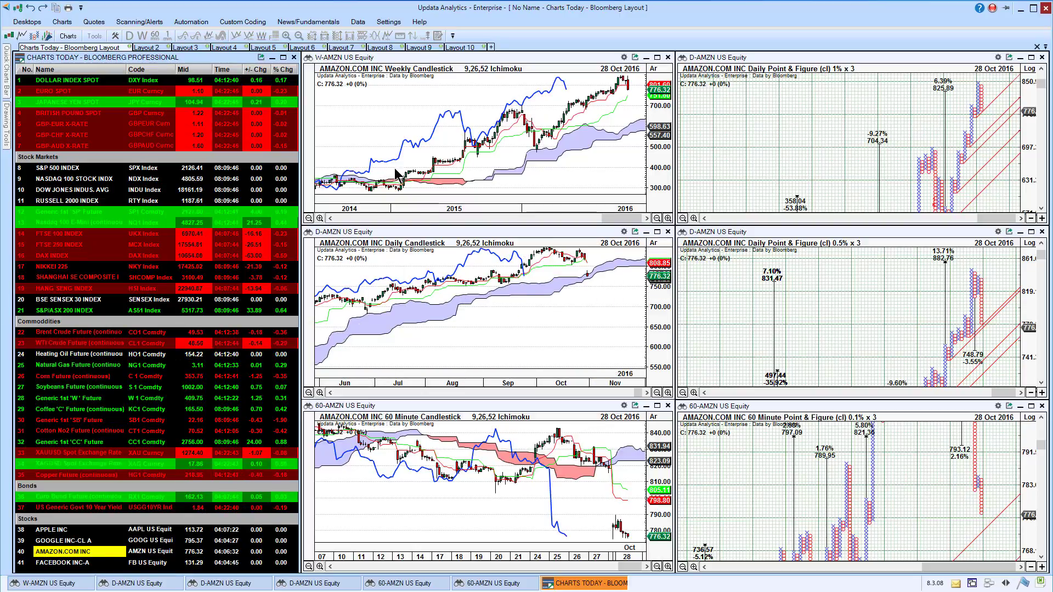
pyautogui.click(58, 562)
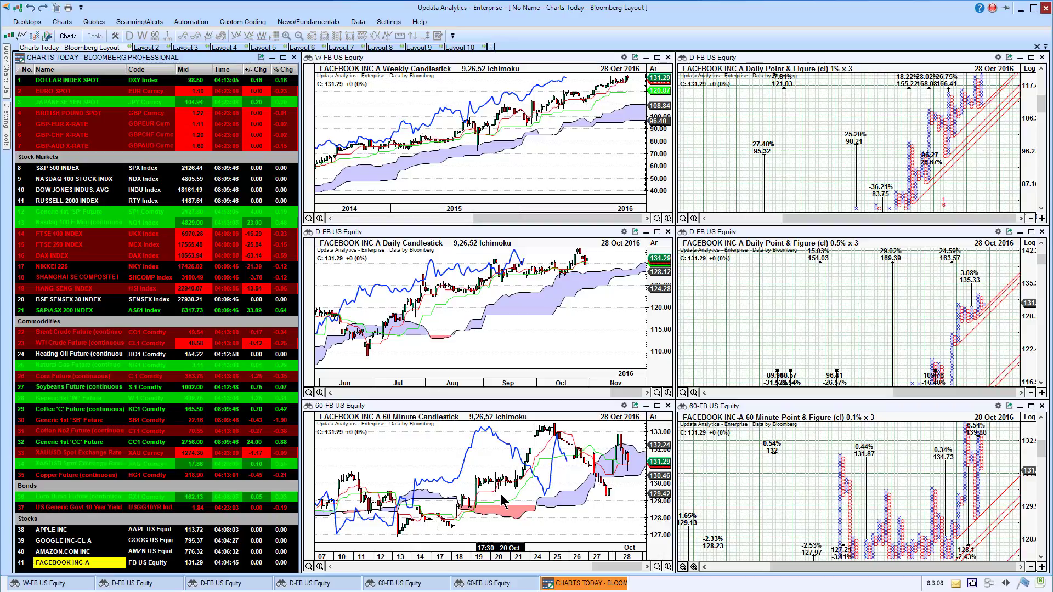
pyautogui.moveTo(499, 502)
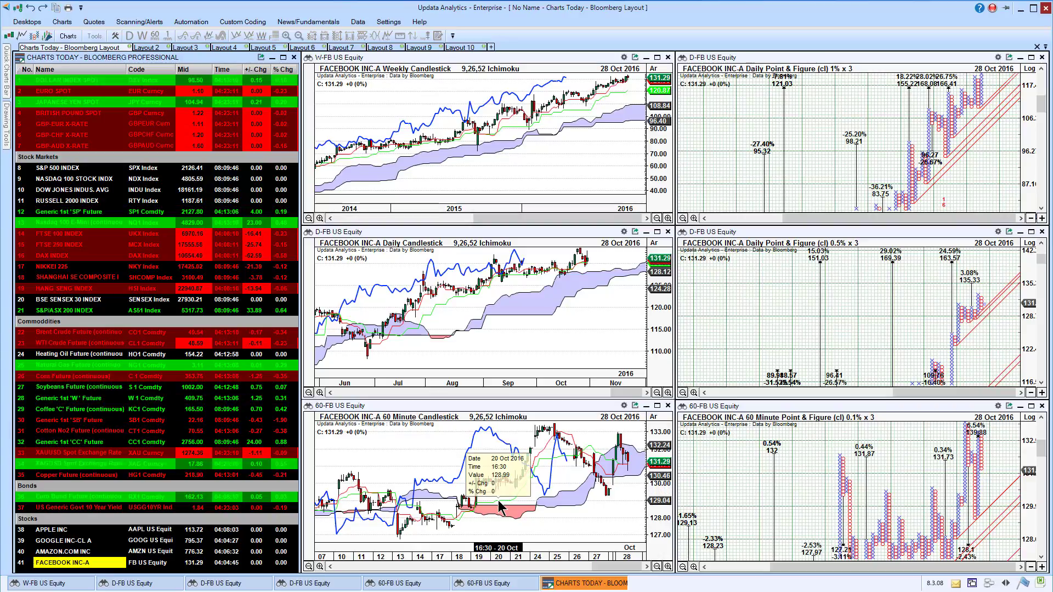